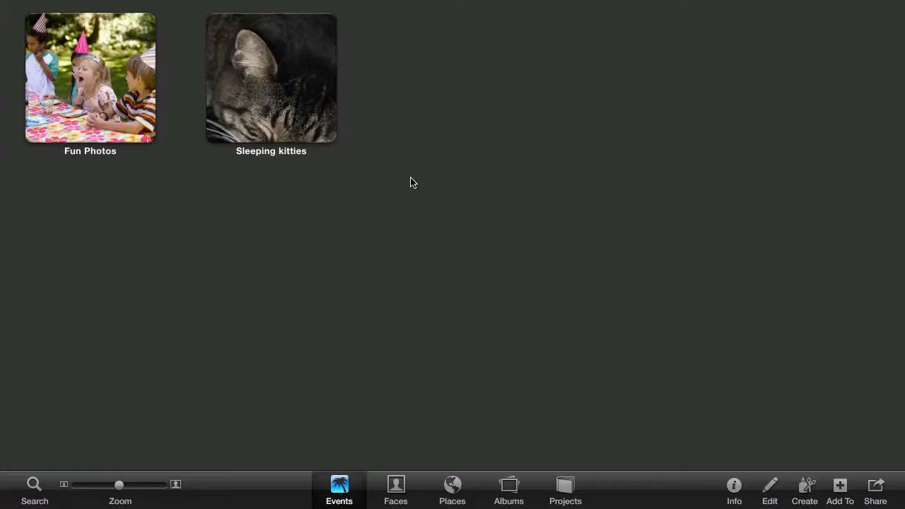
Step: Open the Sleeping kitties event and its second photo, the sleeping tabby close-up
double_click(266, 94)
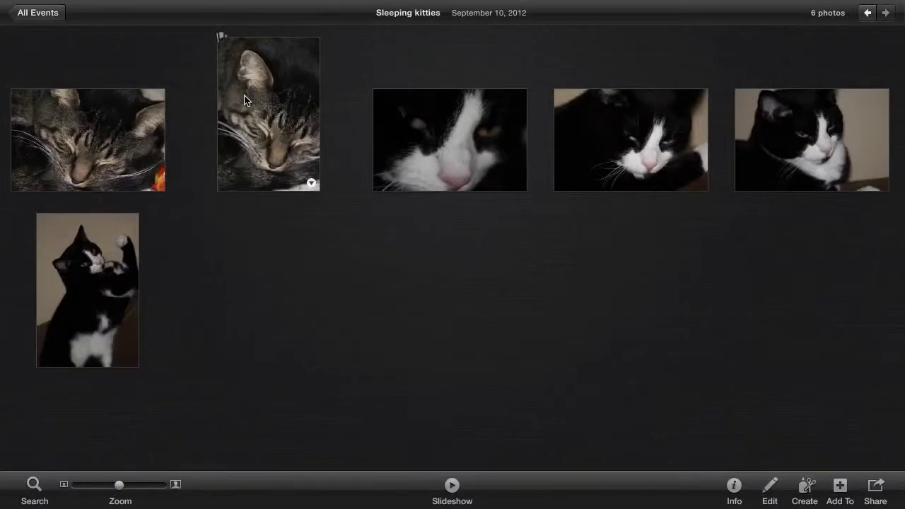
double_click(242, 99)
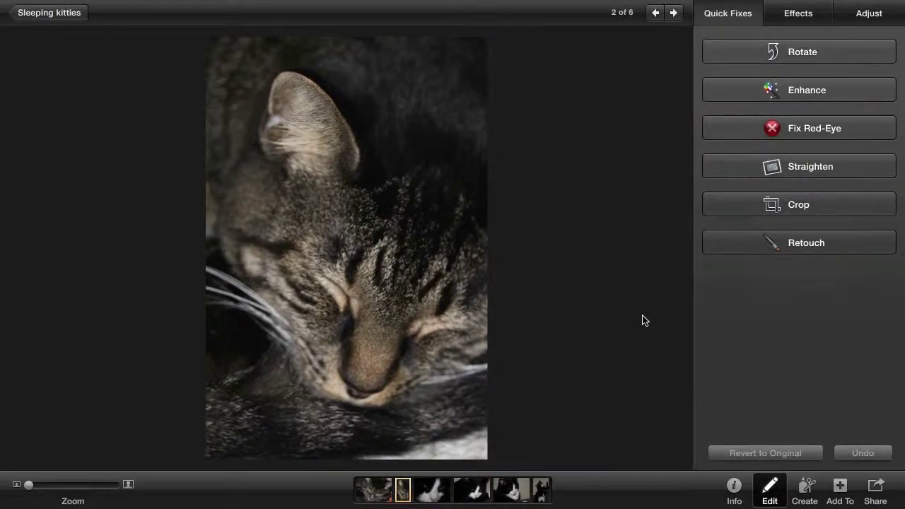
click(803, 57)
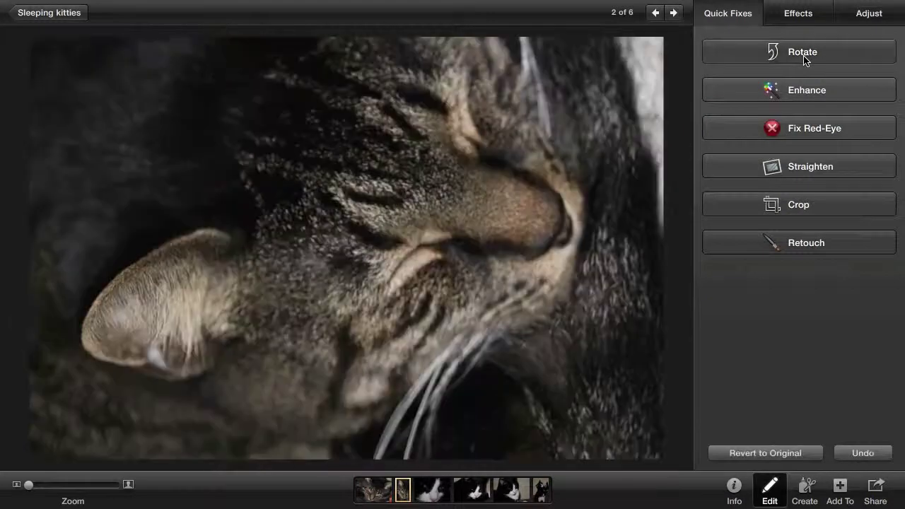
click(804, 57)
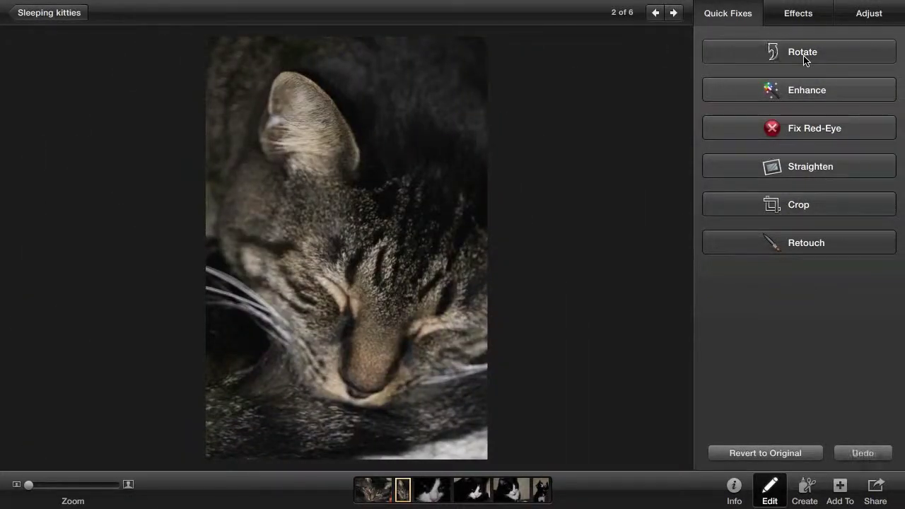
click(809, 95)
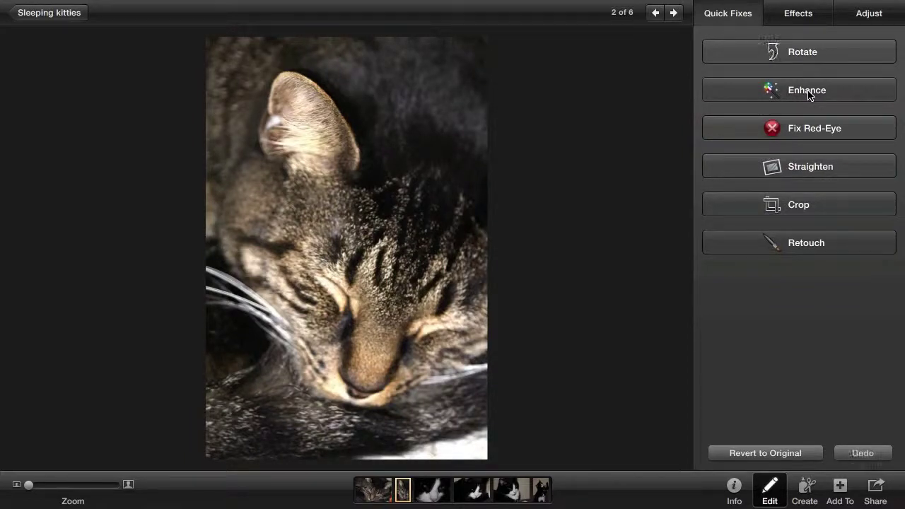
click(870, 453)
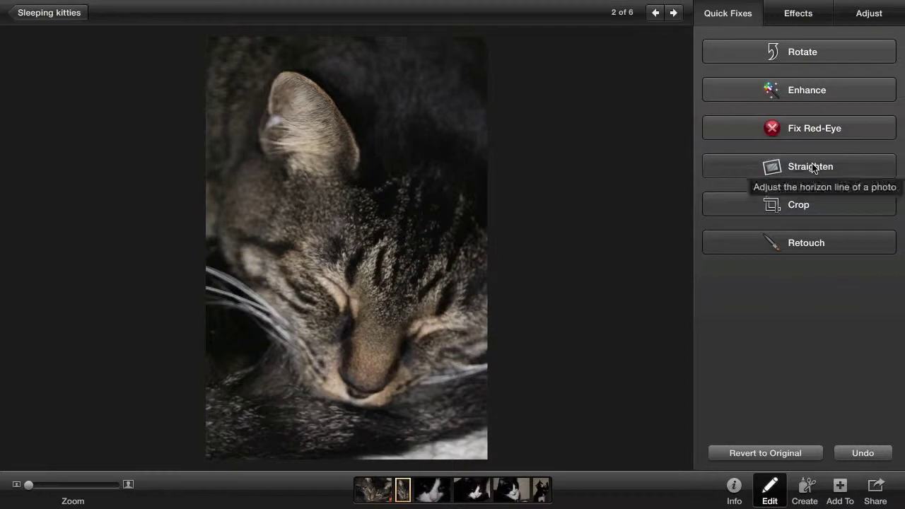
Step: Straighten the tabby photo with a tilt of about 7.8°
click(812, 168)
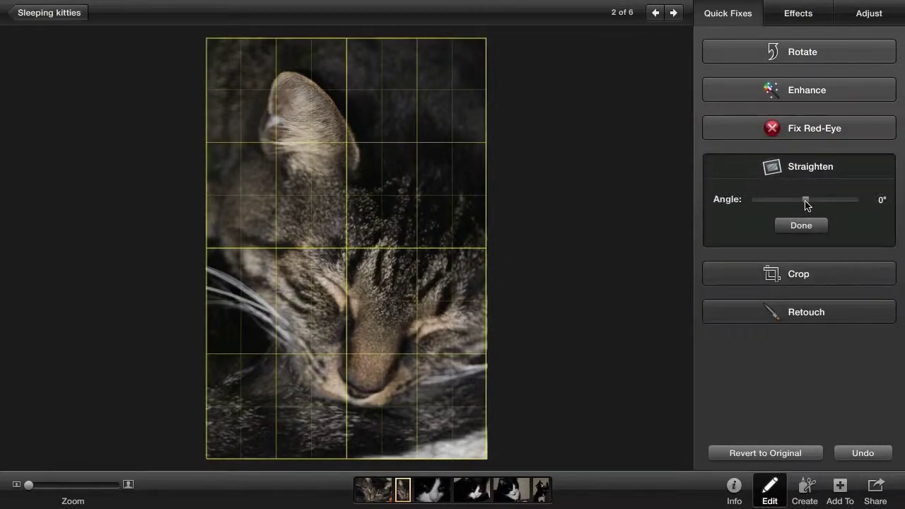
mouse_move(806, 204)
mouse_down()
mouse_move(778, 204)
mouse_move(799, 205)
mouse_up()
click(816, 227)
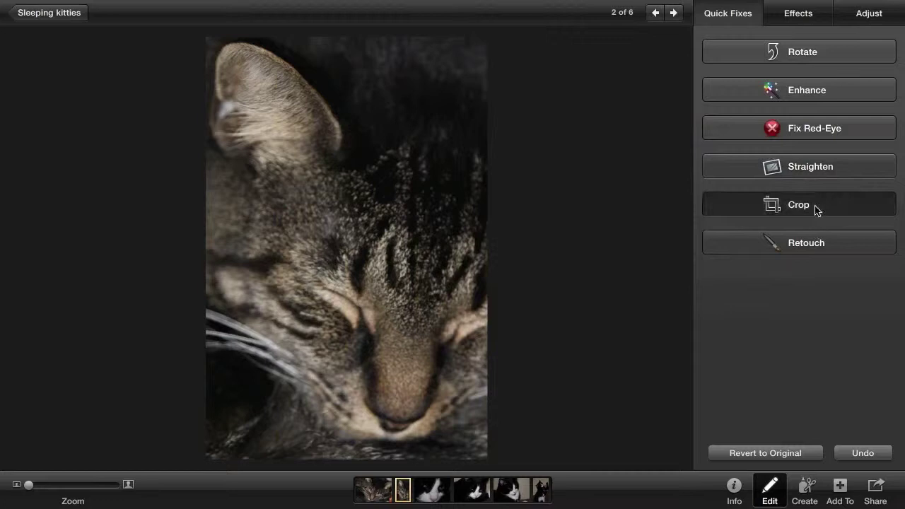
Step: Crop tighter around the cat's face, keeping the original proportions without choosing a preset
click(817, 210)
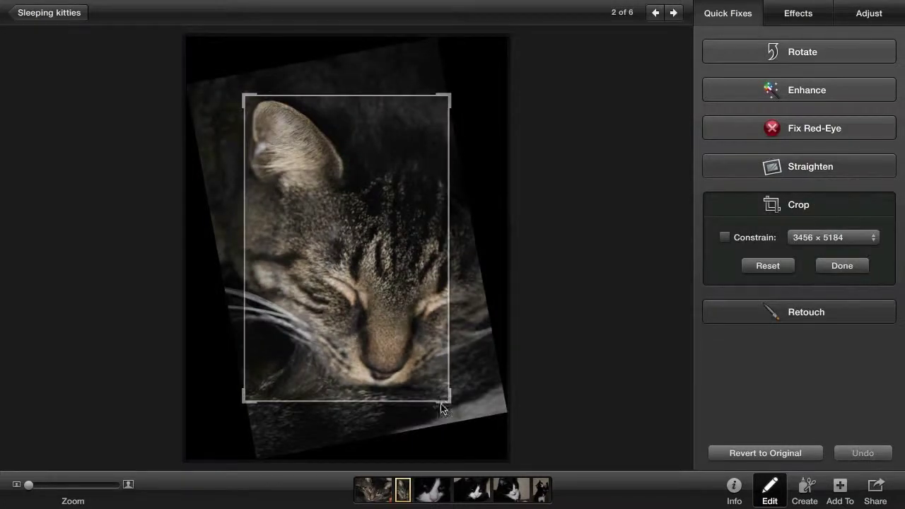
drag(441, 408, 511, 398)
click(827, 237)
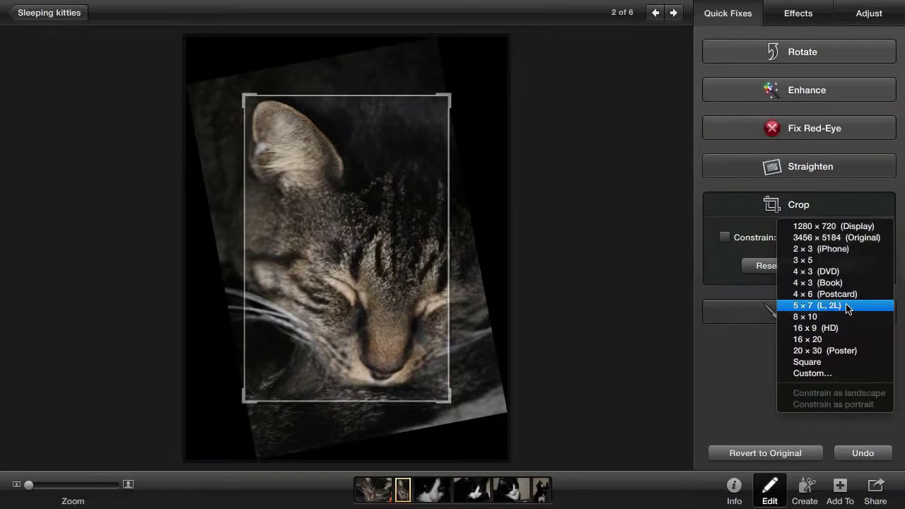
click(757, 333)
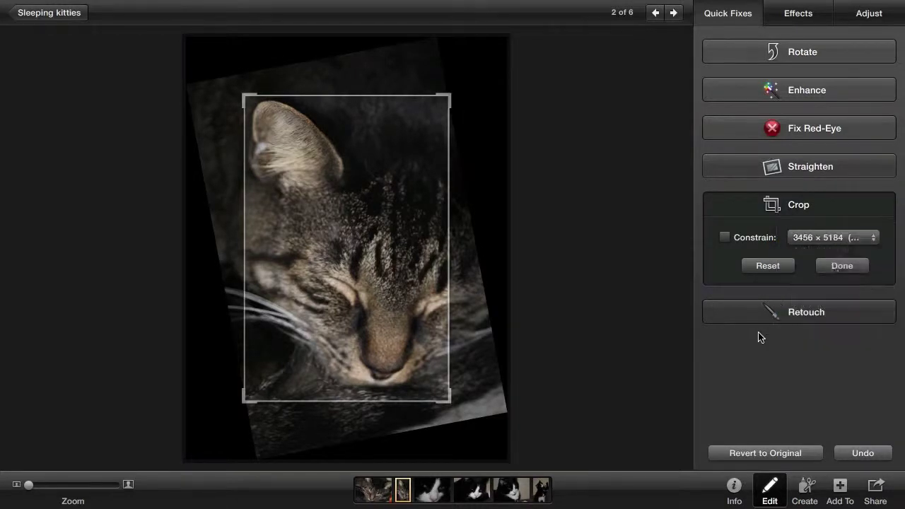
Step: Apply the crop, then open the girl-with-kittens photo from the Fun Photos event
click(836, 265)
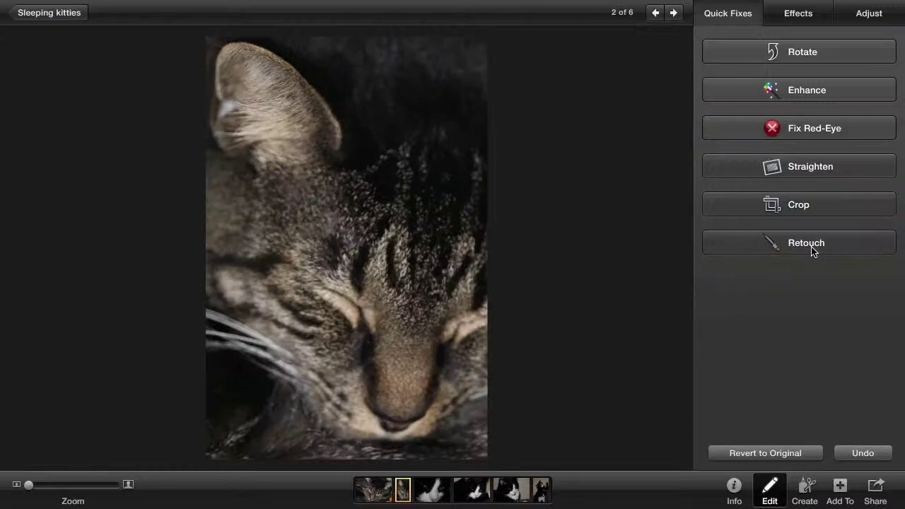
click(60, 19)
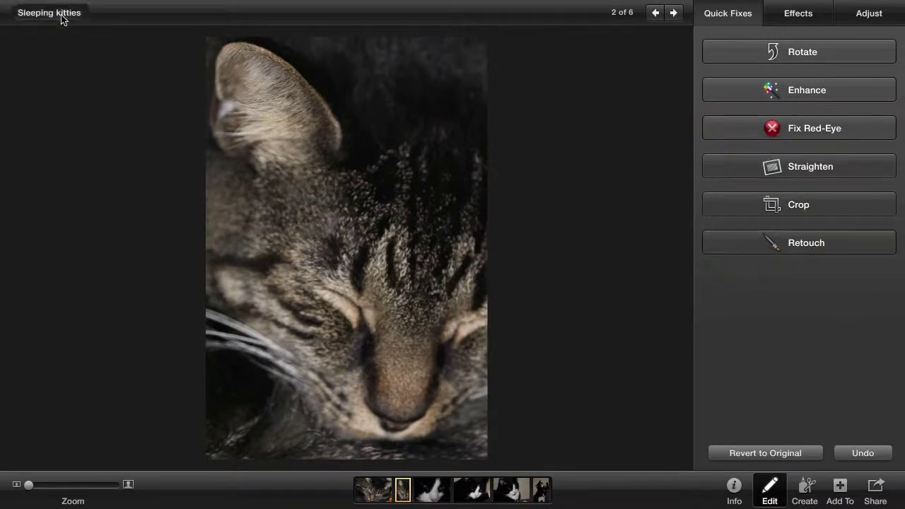
click(60, 17)
double_click(64, 67)
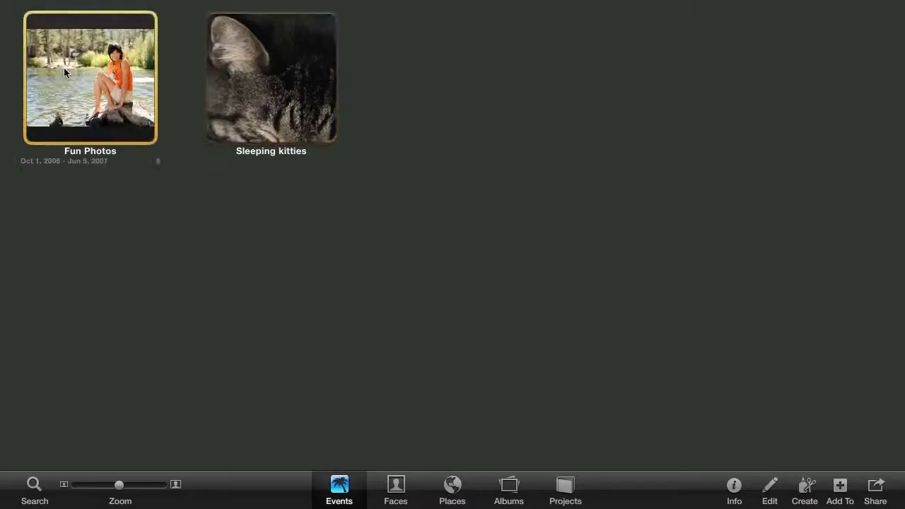
double_click(87, 285)
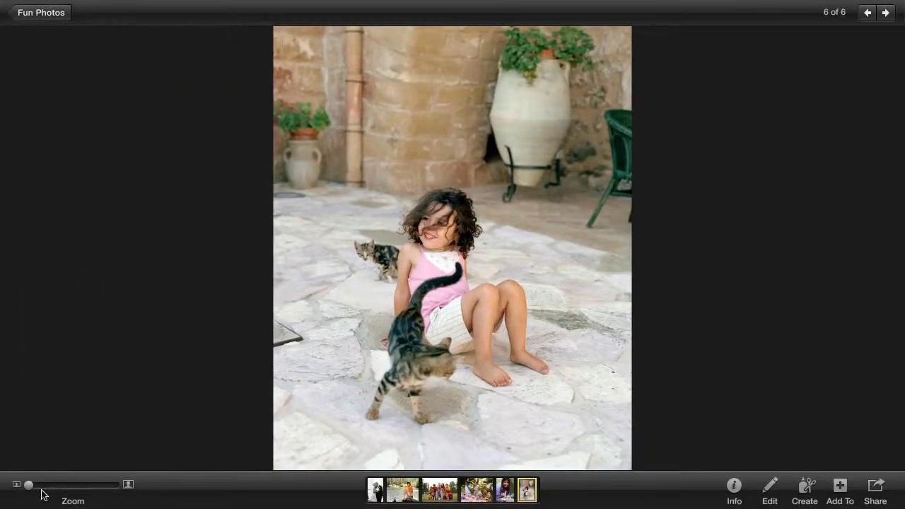
Step: Zoom in on the girl's legs and bring up the editing fixes
drag(29, 484, 77, 485)
mouse_move(523, 366)
mouse_down()
mouse_move(519, 200)
mouse_move(476, 179)
mouse_up()
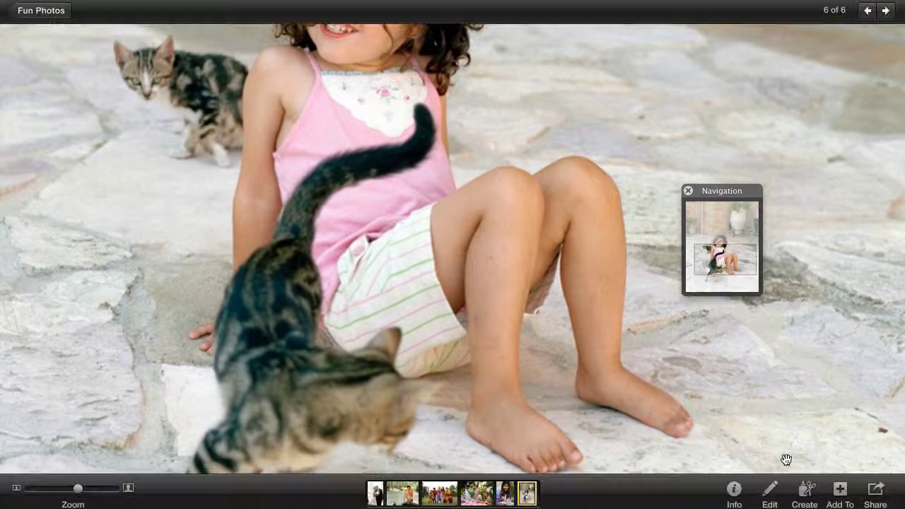
click(769, 494)
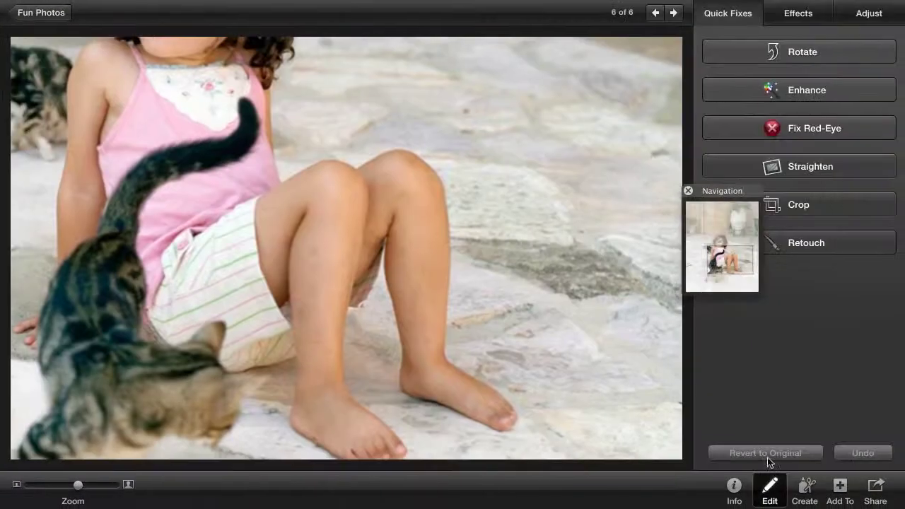
Step: With a smaller Retouch brush, heal the blemishes on the girl's knee and shins
click(793, 244)
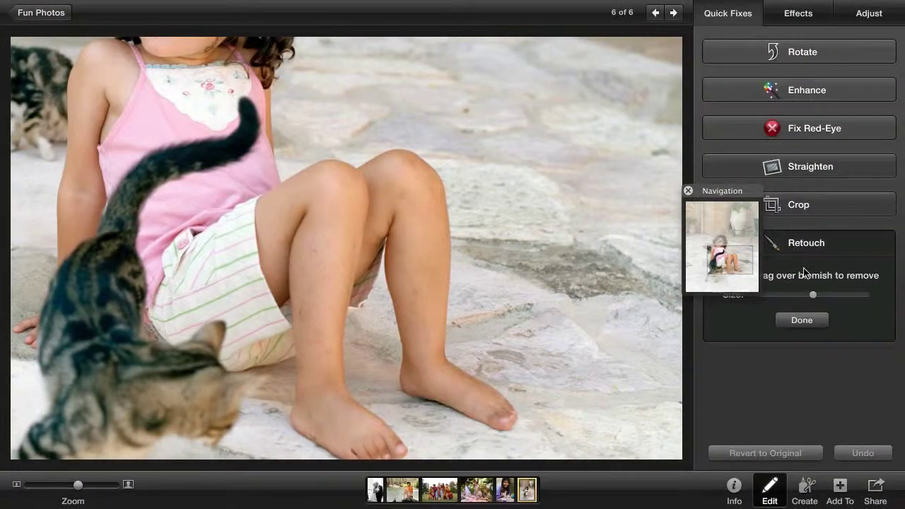
drag(813, 295, 777, 295)
click(314, 246)
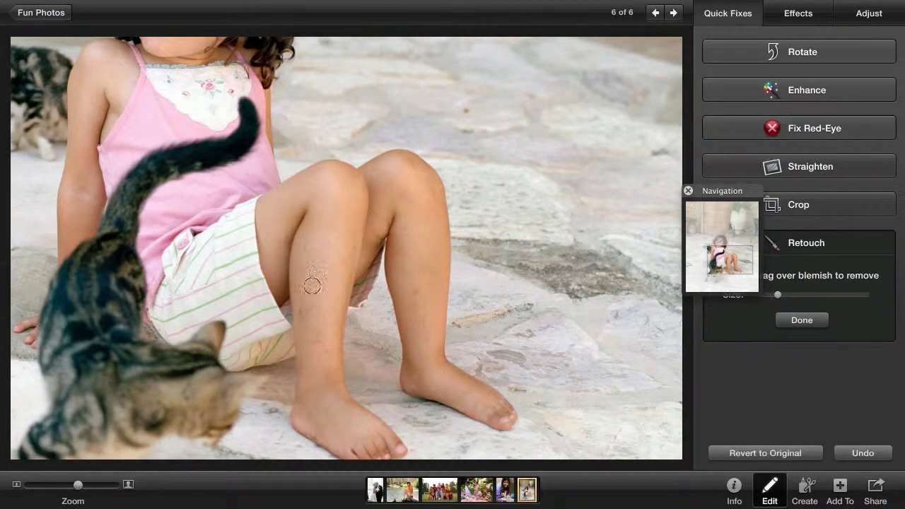
drag(309, 286, 305, 316)
drag(415, 281, 417, 304)
drag(429, 202, 429, 185)
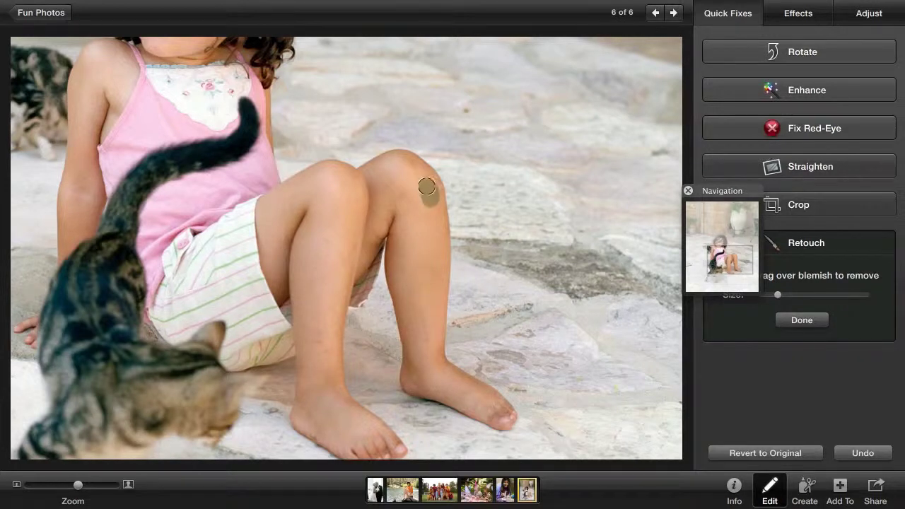
drag(313, 358, 315, 304)
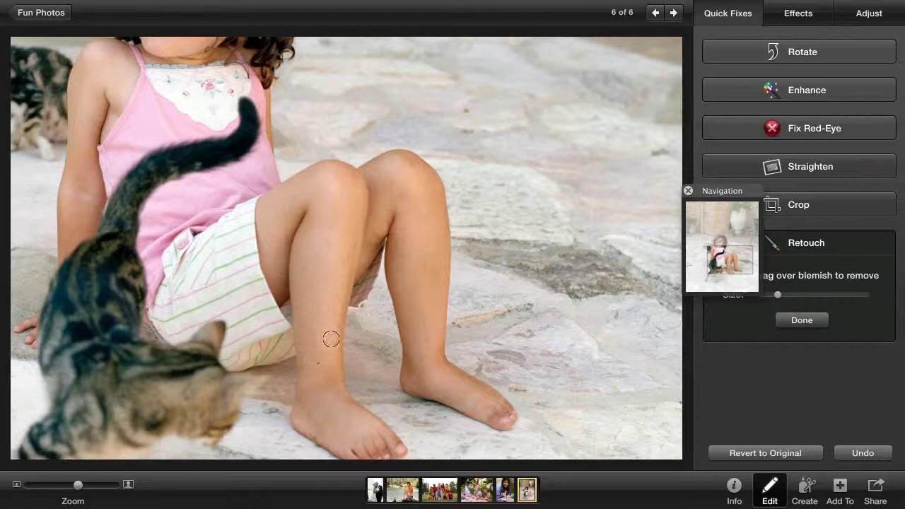
Step: Bring the feet into view, undo a foot retouch, and erase the knee blemish
drag(329, 363, 328, 290)
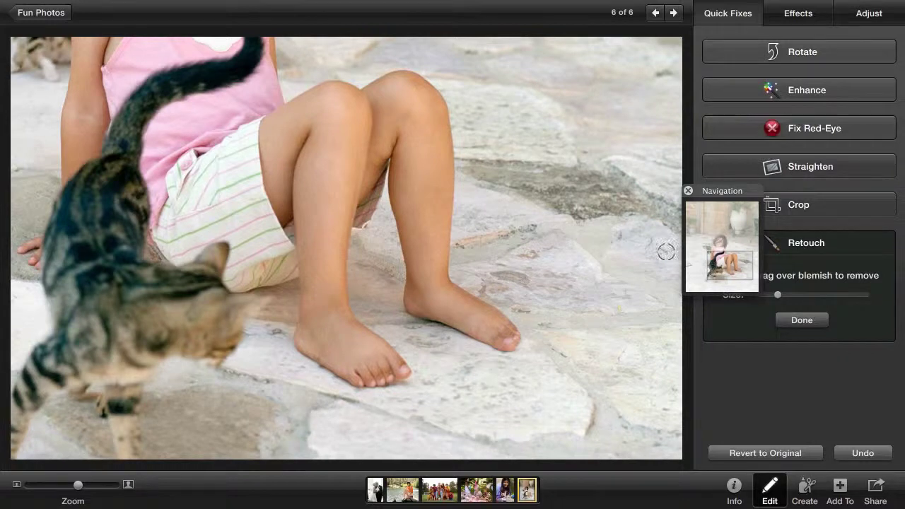
mouse_move(739, 259)
mouse_down()
mouse_move(733, 240)
mouse_move(739, 265)
mouse_up()
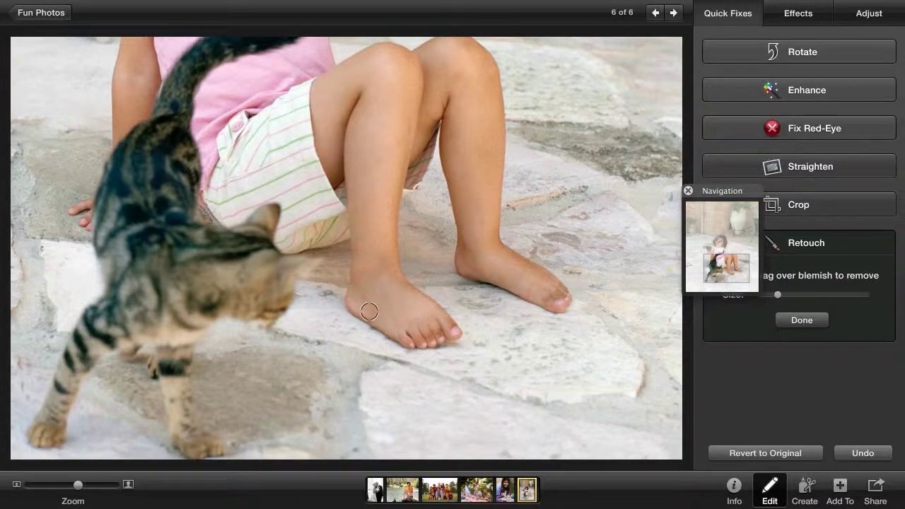
drag(364, 314, 411, 302)
click(864, 453)
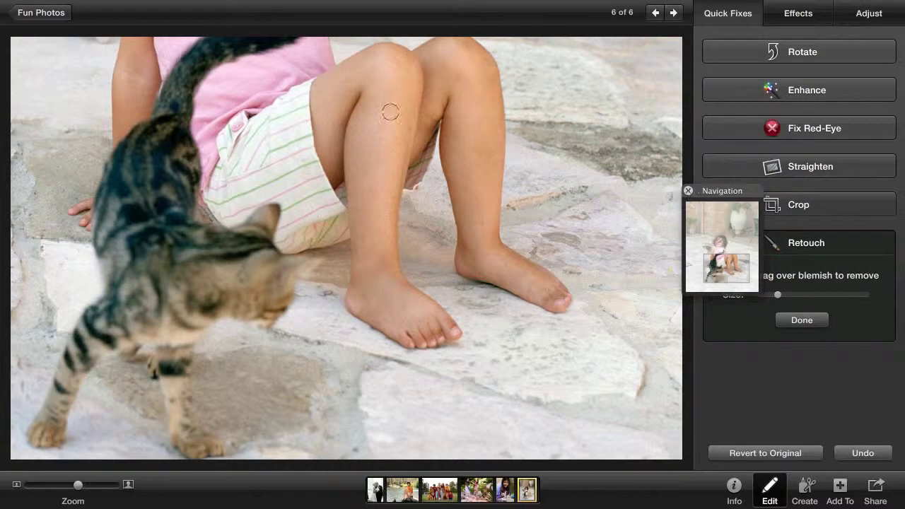
drag(391, 112, 390, 131)
Step: Return to the Events overview showing Fun Photos and Sleeping kitties
scroll(625, 370, up, 2)
scroll(625, 370, up, 3)
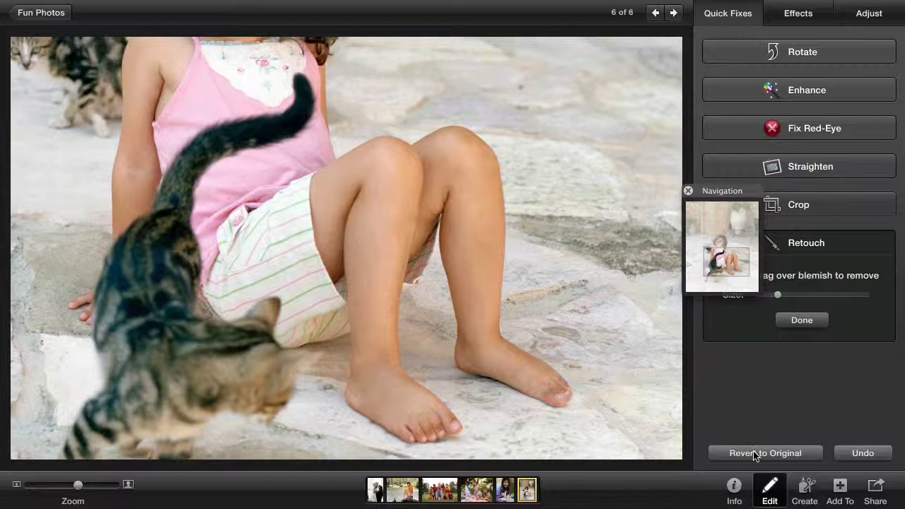
click(755, 454)
Step: Open the fourth Sleeping kitties photo, the black-and-white cat, for editing
click(53, 12)
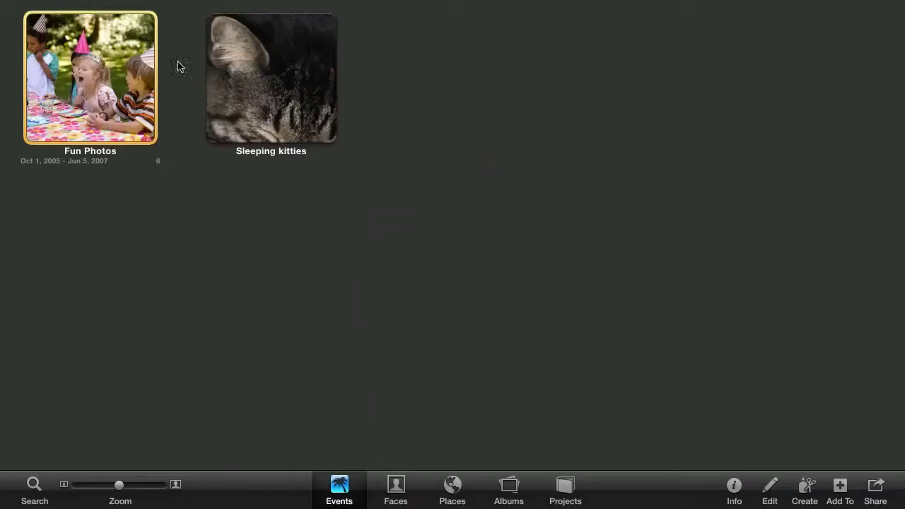
double_click(269, 77)
double_click(610, 142)
key(e)
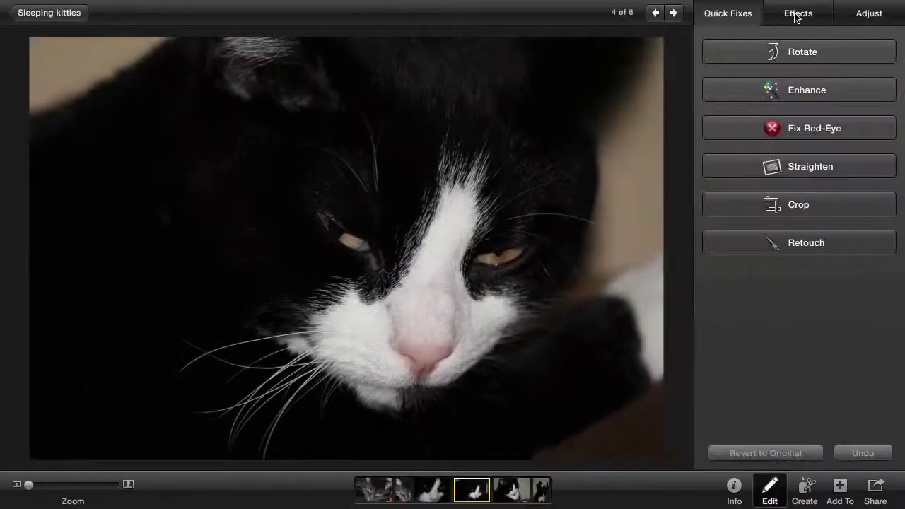
Step: Try the Warmer effect, then revert the photo to its original
click(800, 16)
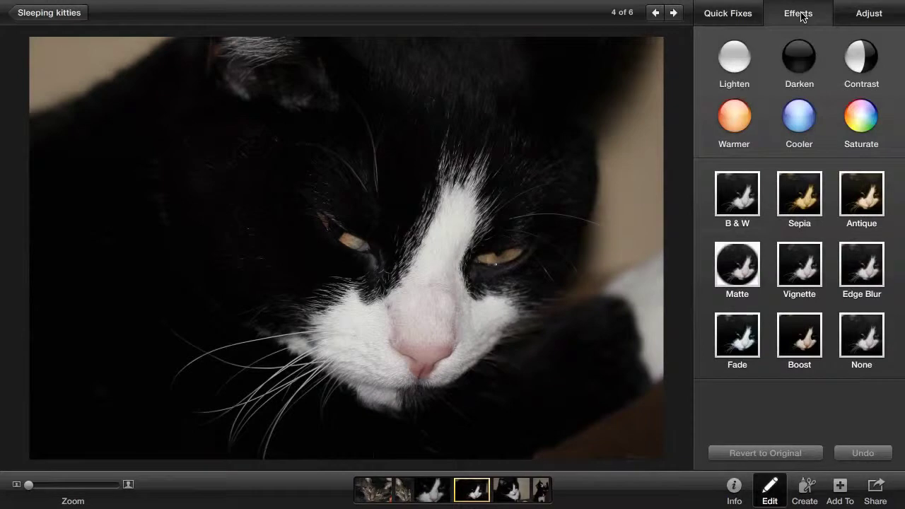
click(743, 121)
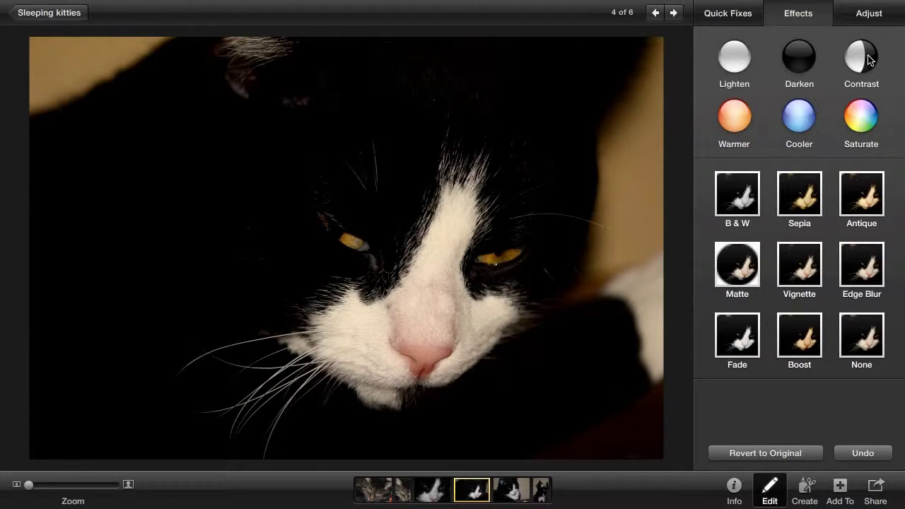
click(772, 454)
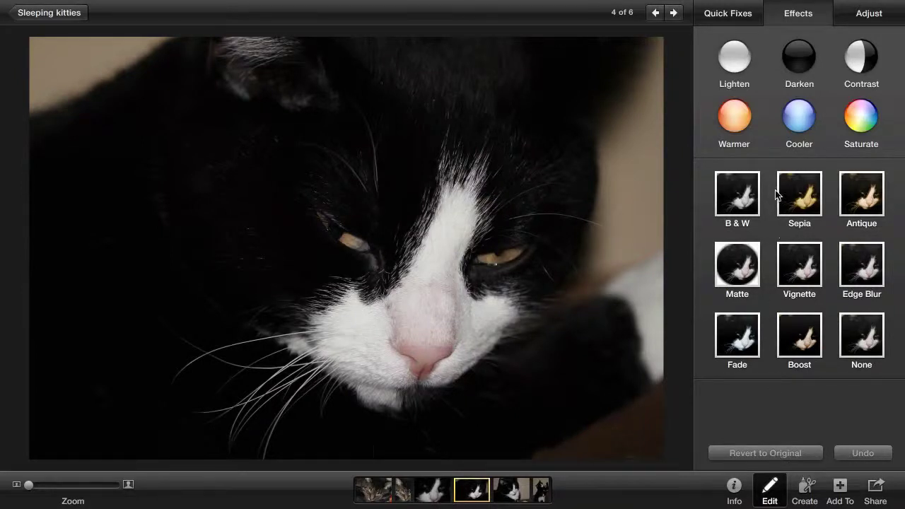
Step: Apply the Antique effect and tune its strength up and back down
click(863, 205)
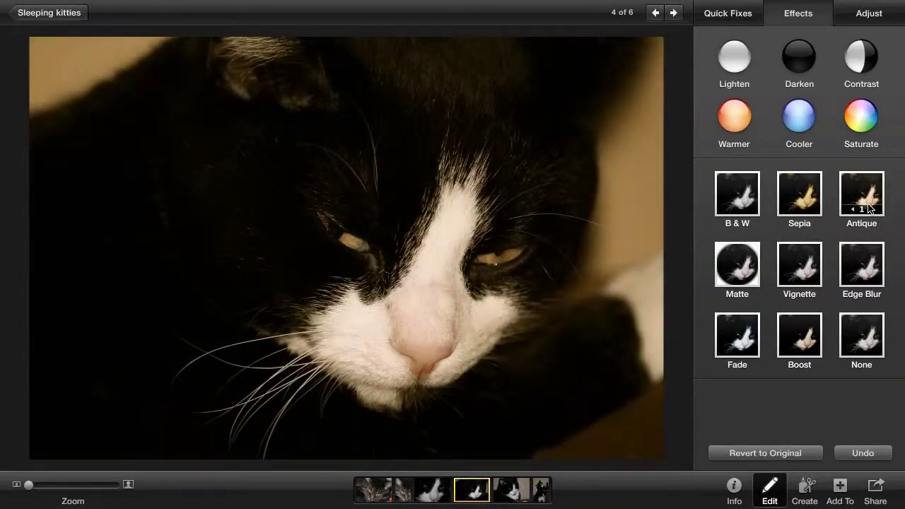
click(874, 210)
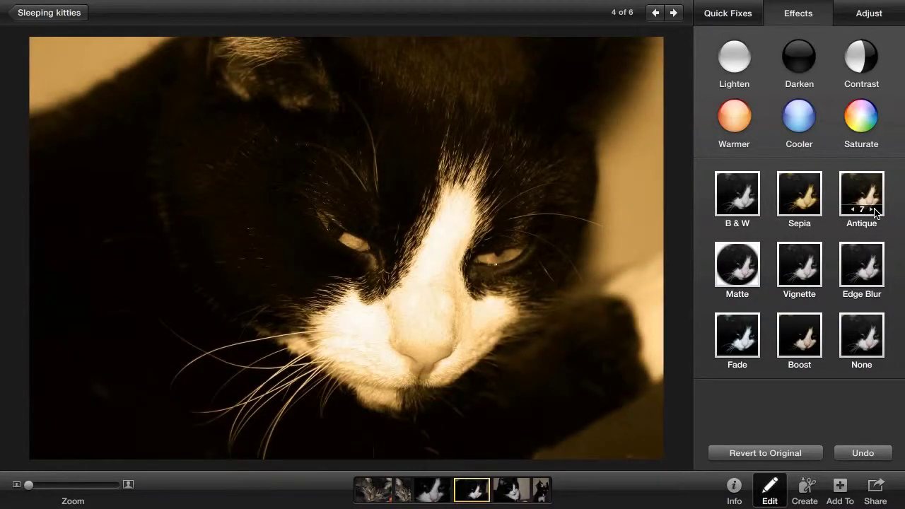
click(874, 210)
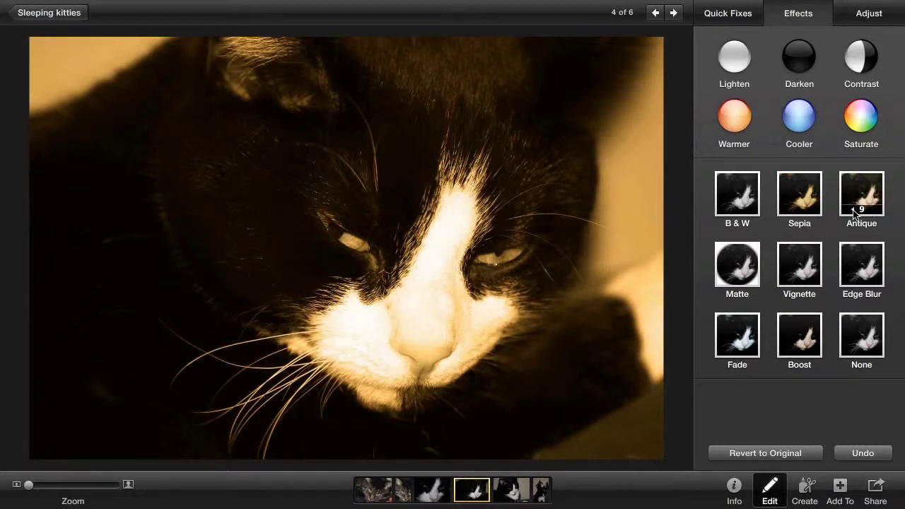
click(853, 210)
click(853, 209)
click(853, 210)
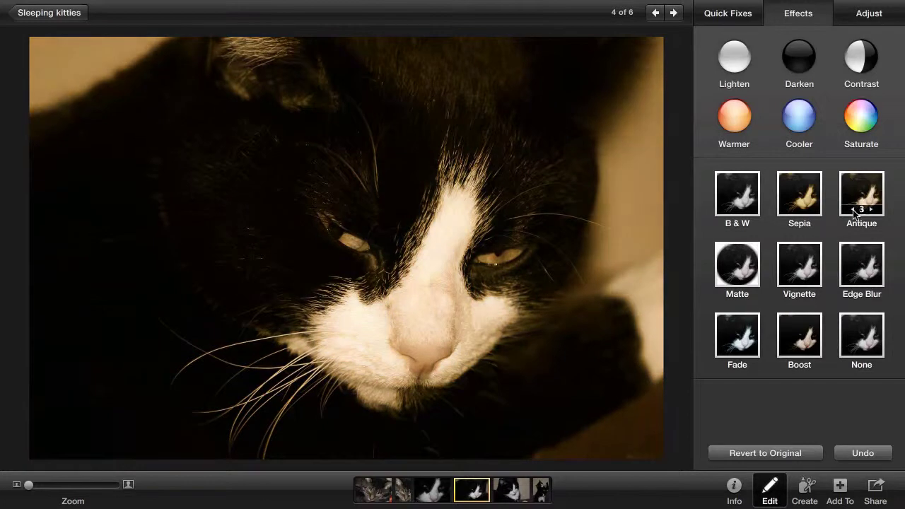
click(853, 210)
Step: Try the Vignette and Edge Blur effects, then discard all effects
click(811, 268)
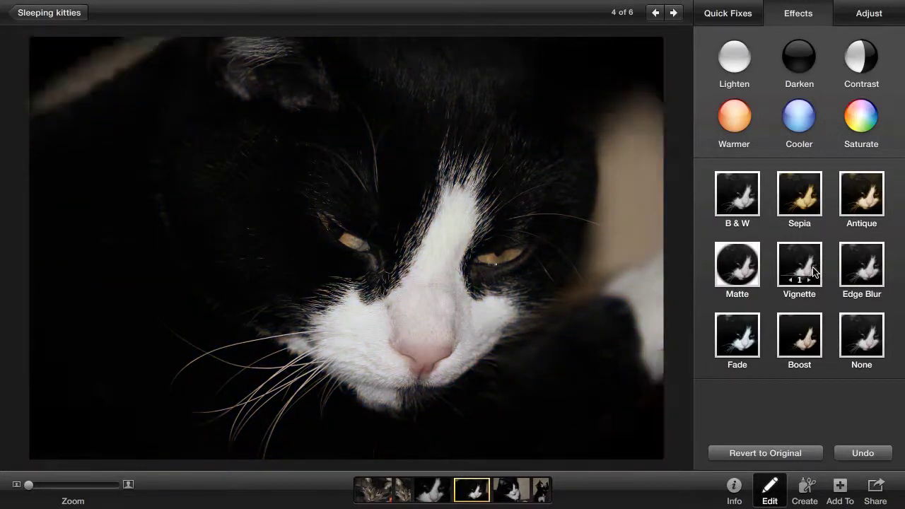
click(868, 271)
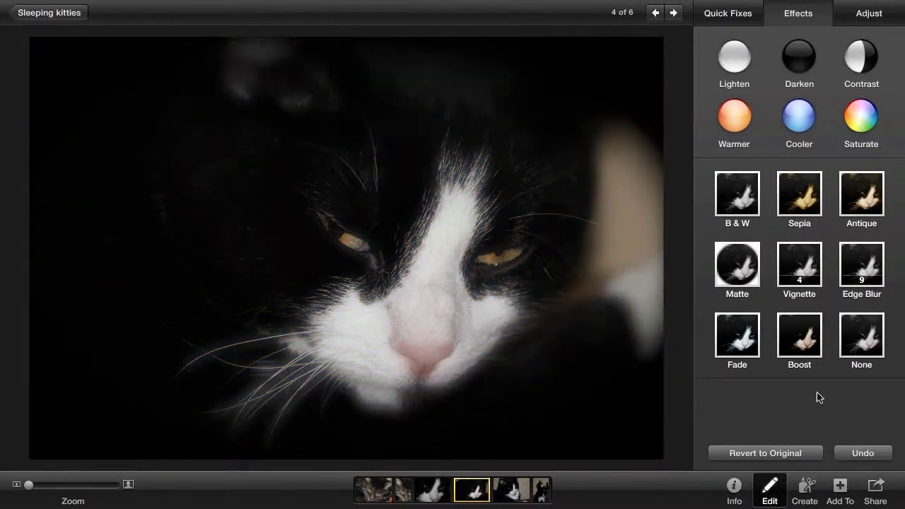
click(776, 452)
Step: Raise exposure, definition 59 and highlights 76, and add de-noise 9
click(853, 16)
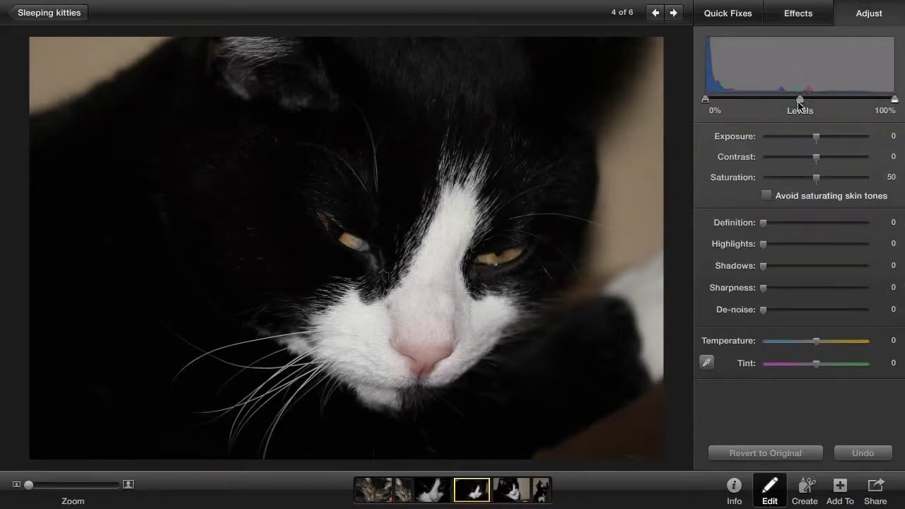
mouse_move(816, 136)
mouse_down()
mouse_move(838, 138)
mouse_move(819, 156)
mouse_up()
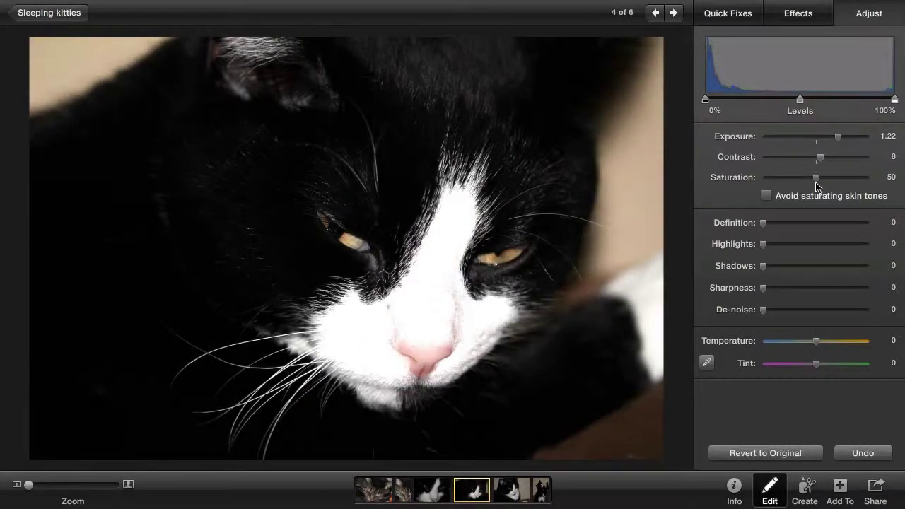
click(789, 222)
drag(772, 247, 842, 245)
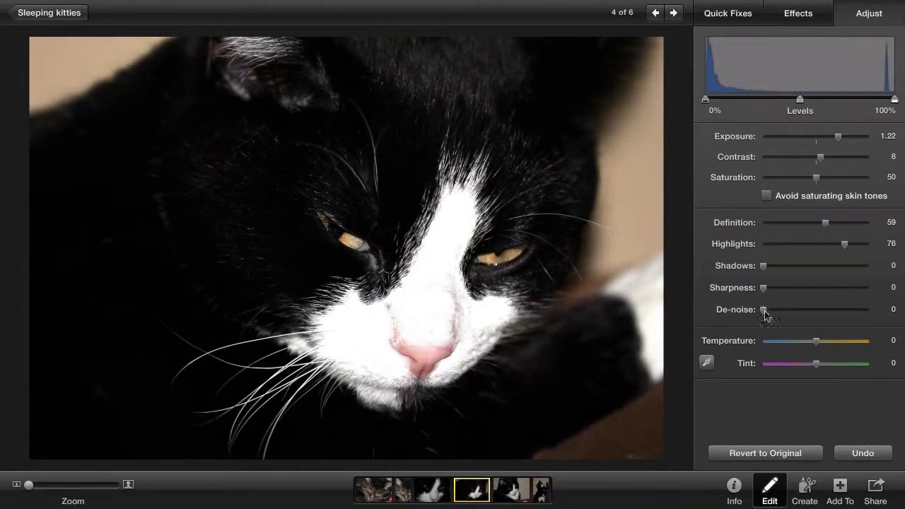
drag(764, 311, 772, 312)
Step: Correct the colour cast from the cat's white nose and set exposure to 0.48
click(707, 364)
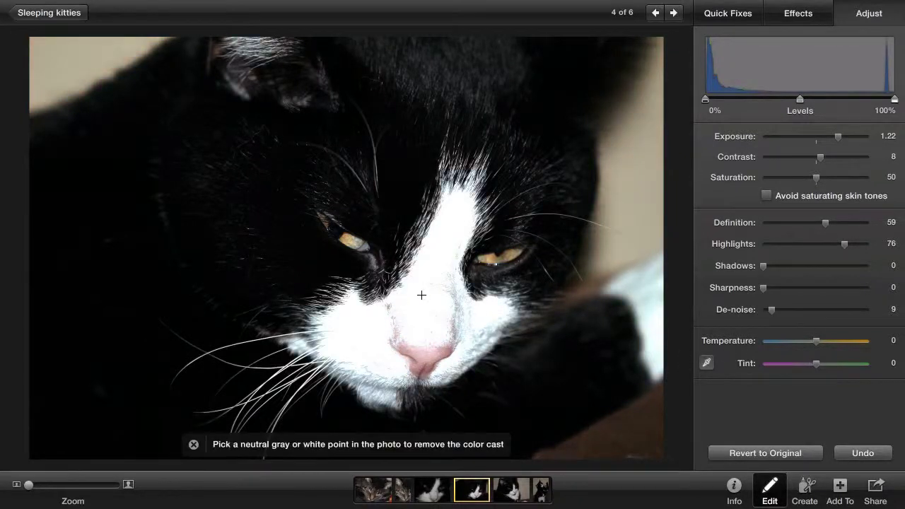
click(421, 295)
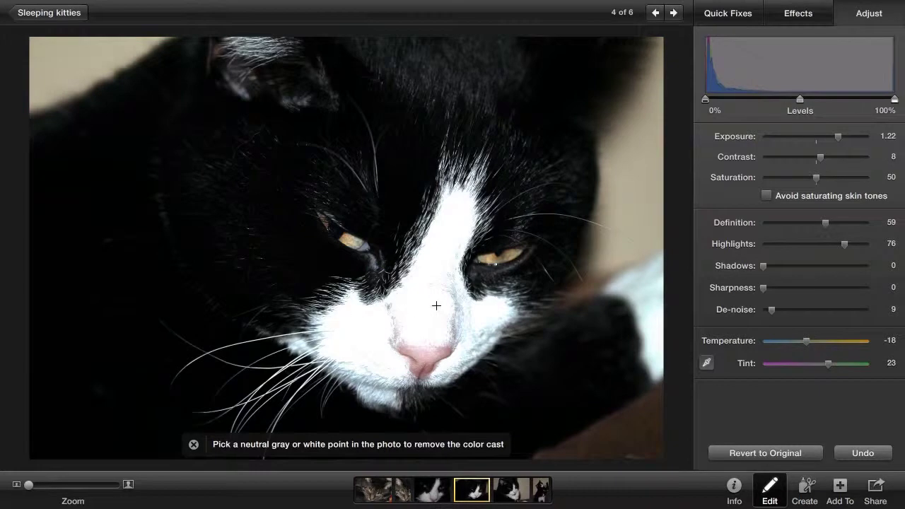
click(434, 310)
drag(836, 136, 823, 138)
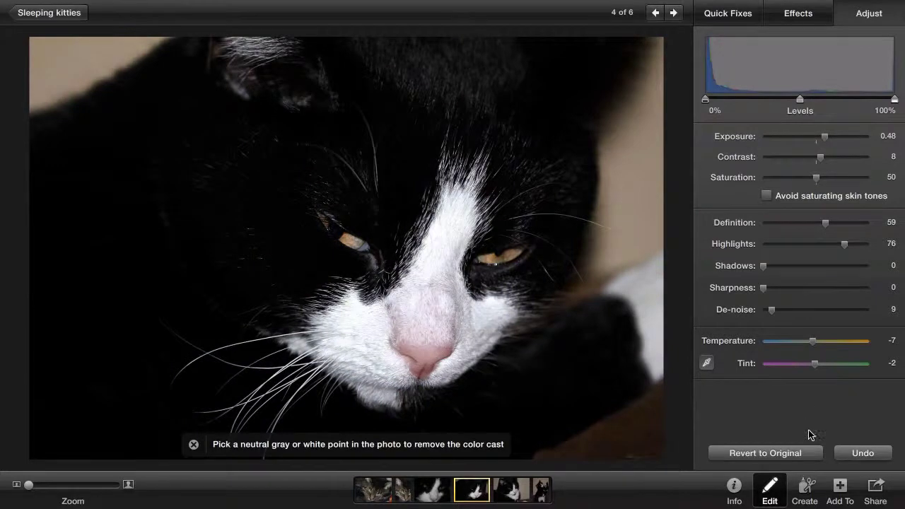
Step: Close editing and request Photos > Revert to Original for the cat photo
click(770, 486)
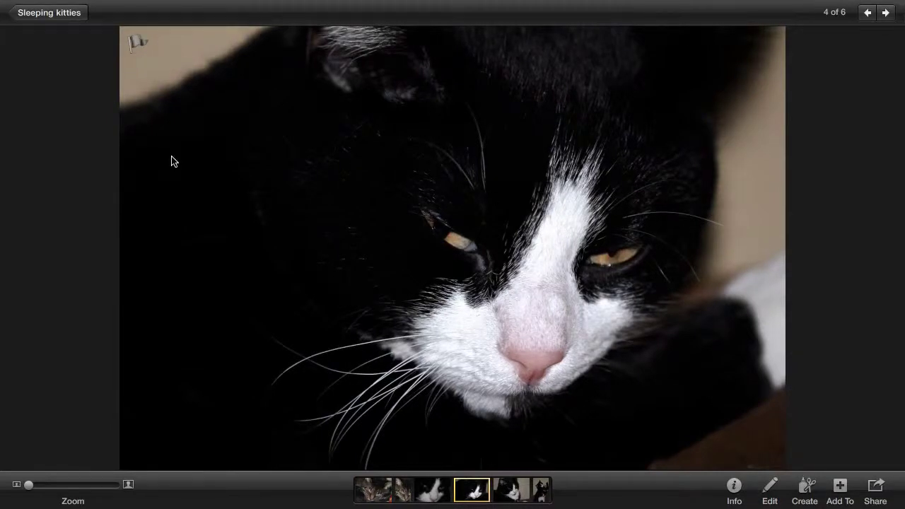
click(159, 9)
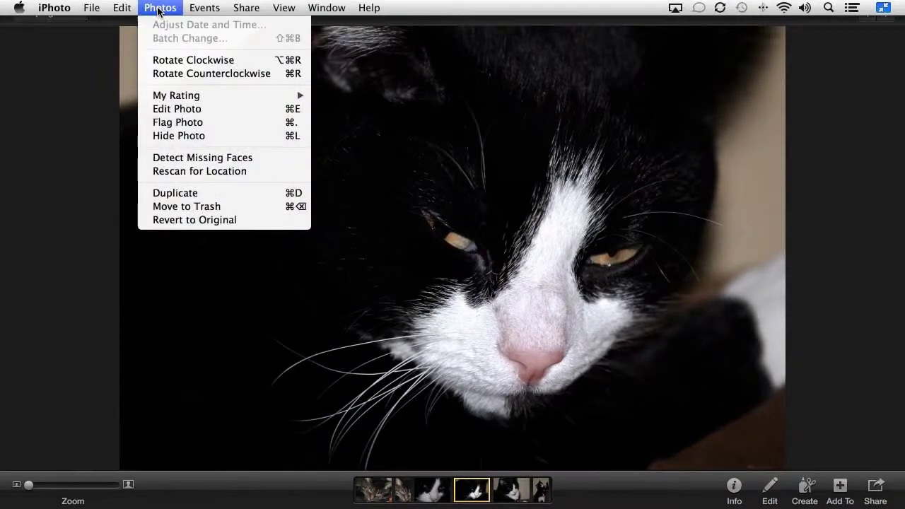
click(175, 220)
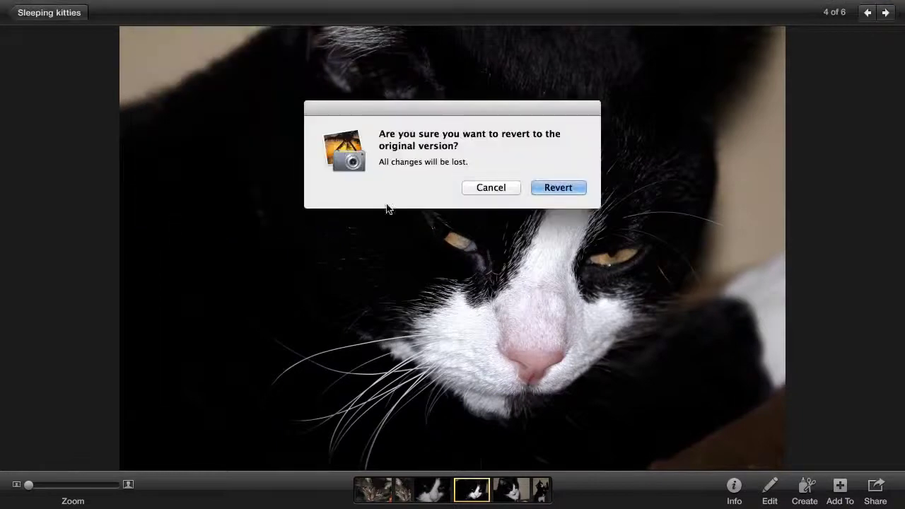